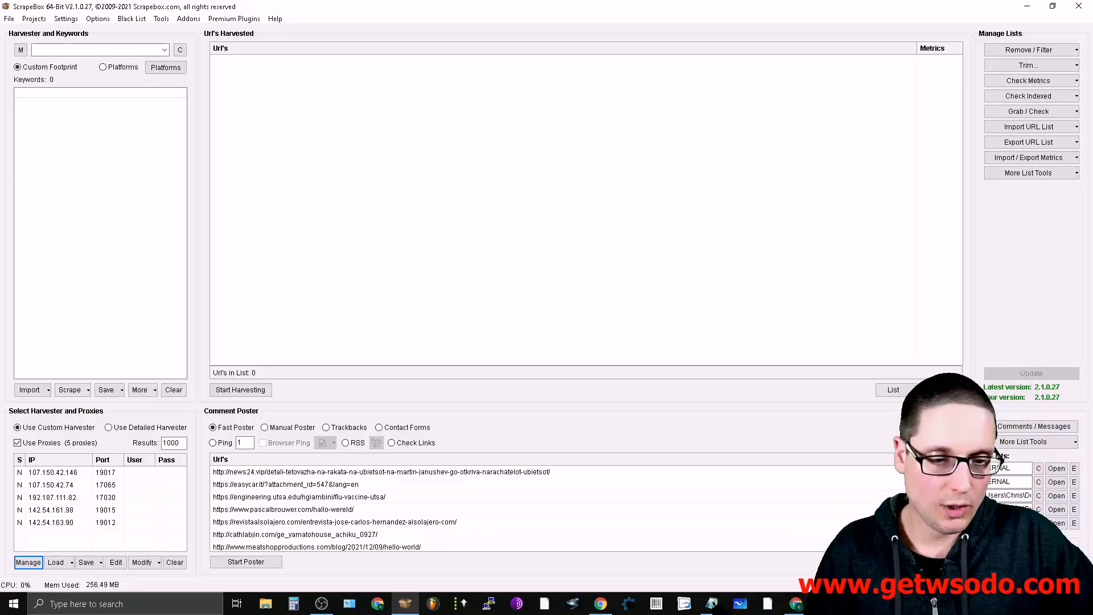
Step: Switch to the Email Scraper Premium window and open its section for crawling a loaded URL list
{"action": "left_click", "coordinate": [935, 603]}
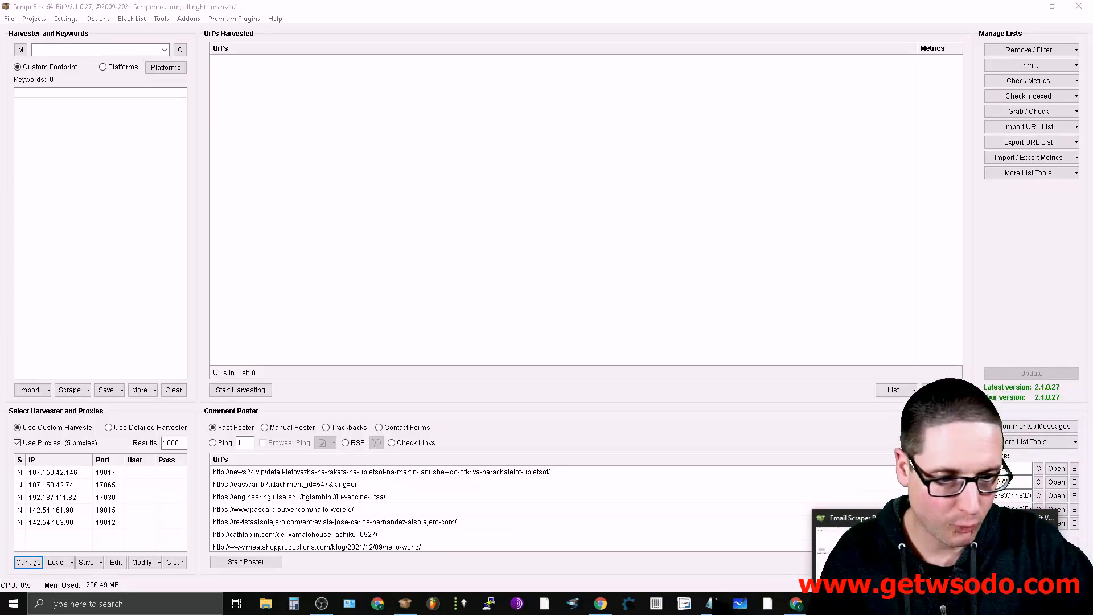
{"action": "left_click", "coordinate": [888, 547]}
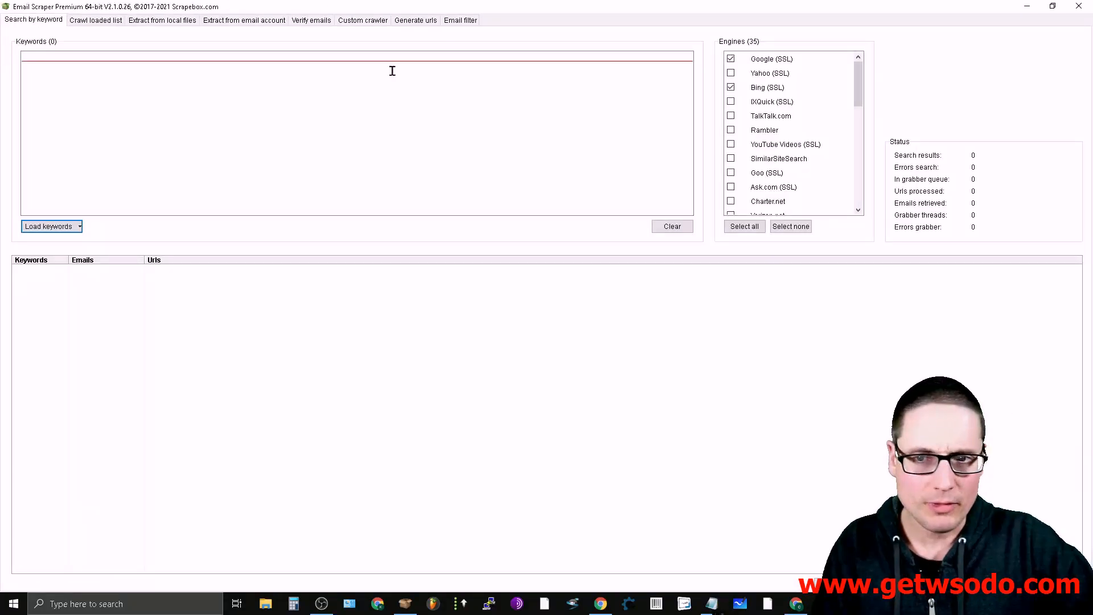
{"action": "left_click", "coordinate": [40, 22]}
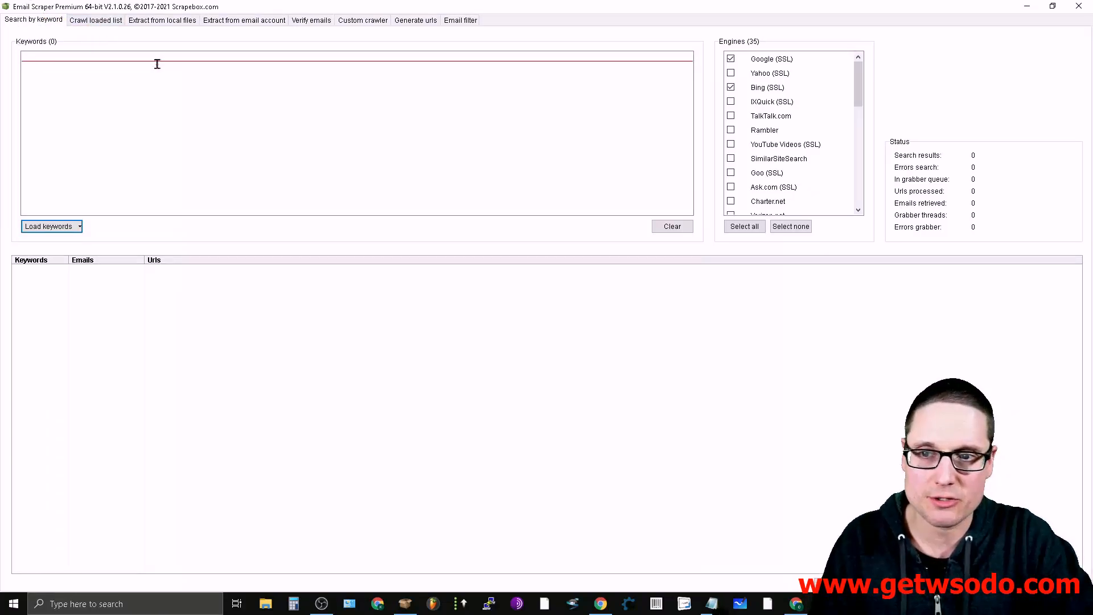
{"action": "left_click", "coordinate": [100, 22]}
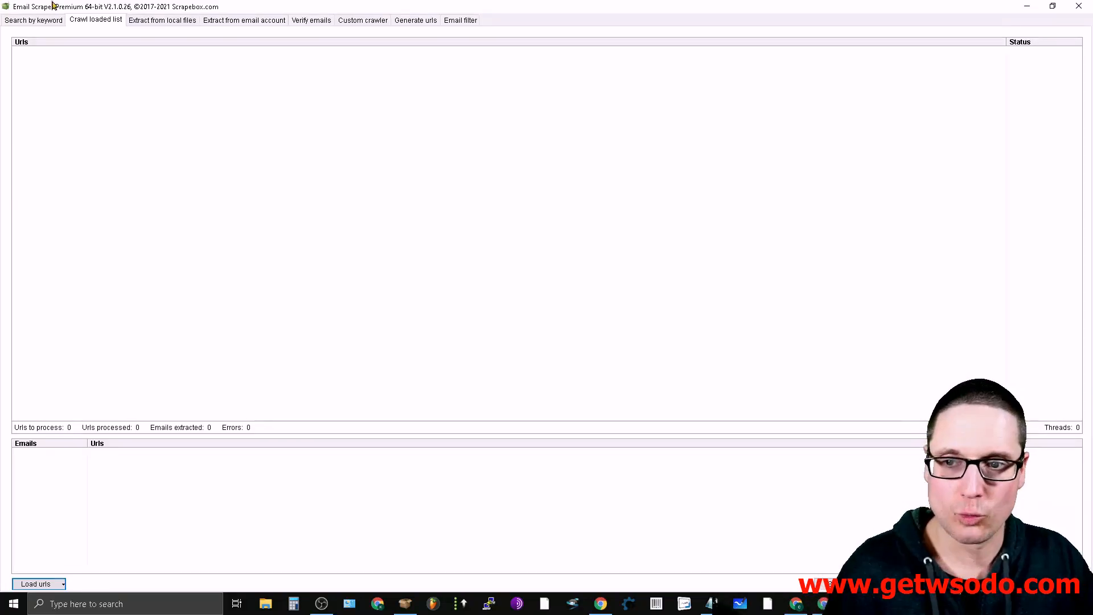
Step: Load the URLs to crawl from the desktop file LAWYER LEAD LIST FOR EMAIL SCRAPE.txt
{"action": "left_click", "coordinate": [55, 586]}
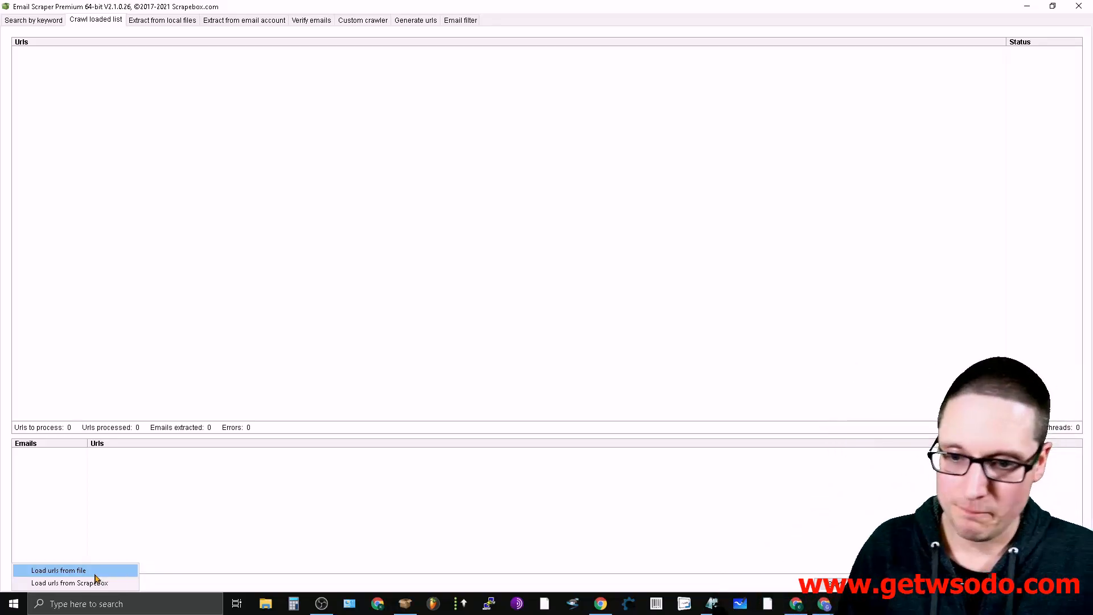
{"action": "left_click", "coordinate": [74, 575]}
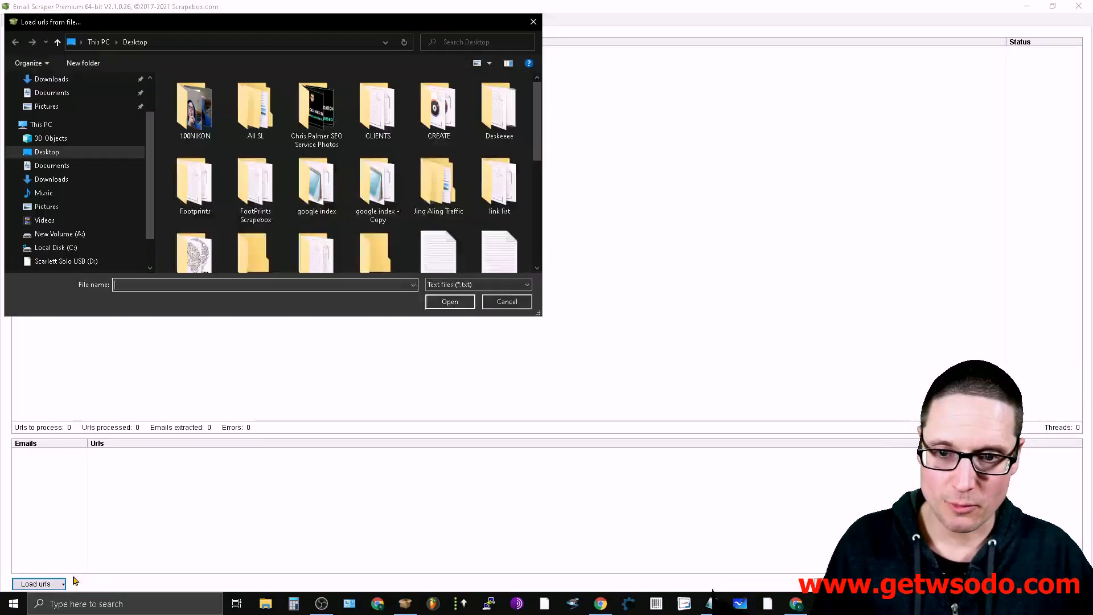
{"action": "left_click_drag", "start_coordinate": [538, 108], "coordinate": [575, 274]}
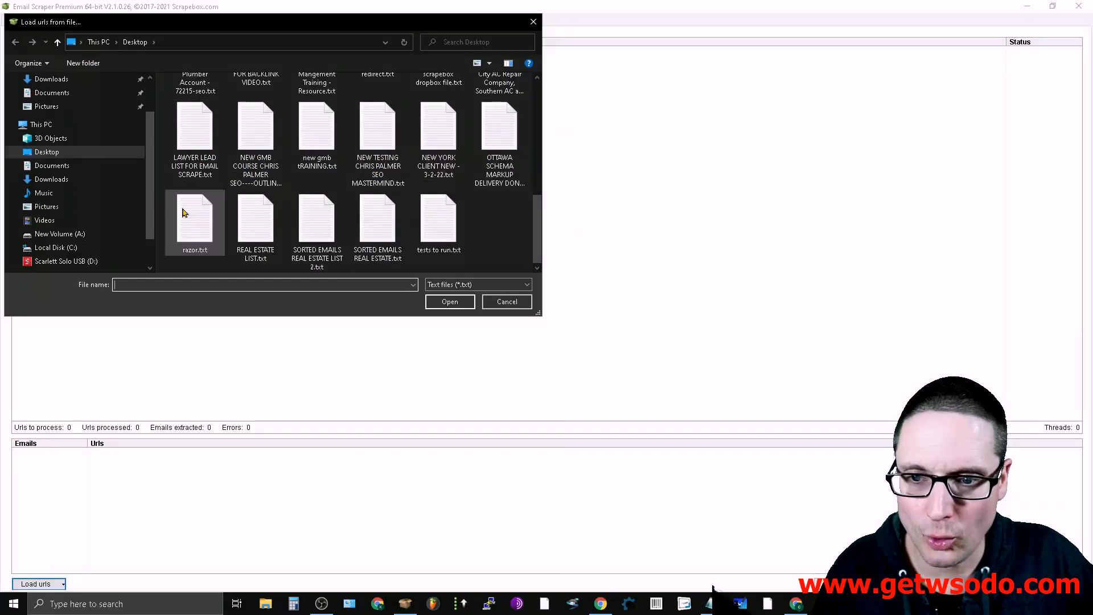
{"action": "left_click", "coordinate": [213, 141]}
{"action": "left_click", "coordinate": [450, 302]}
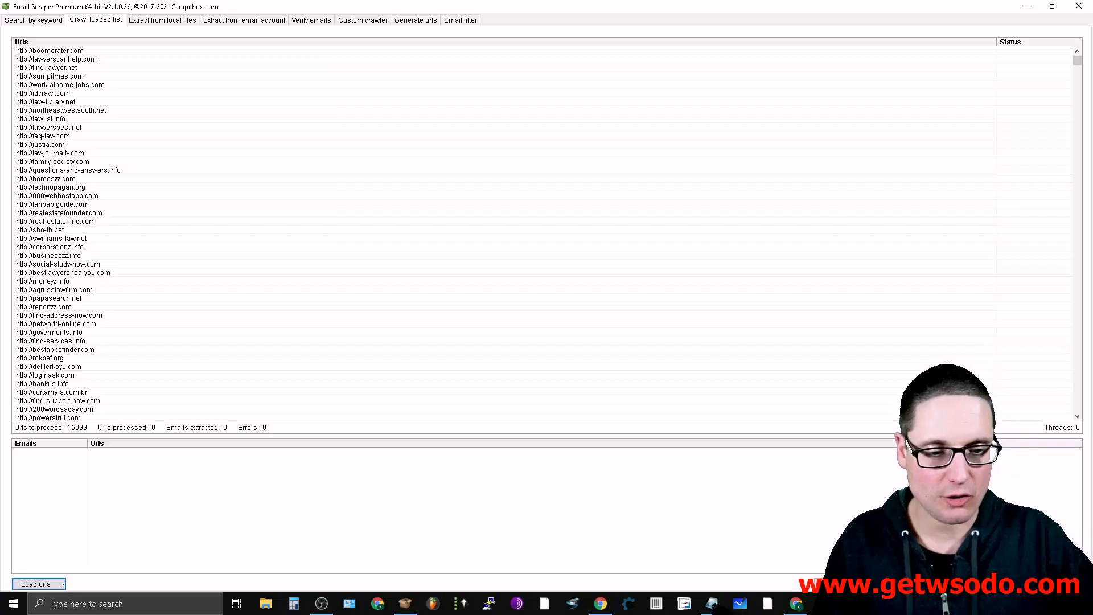
Step: Open the crawl options and choose 1 level (only source page) as the email search depth
{"action": "left_click", "coordinate": [940, 584]}
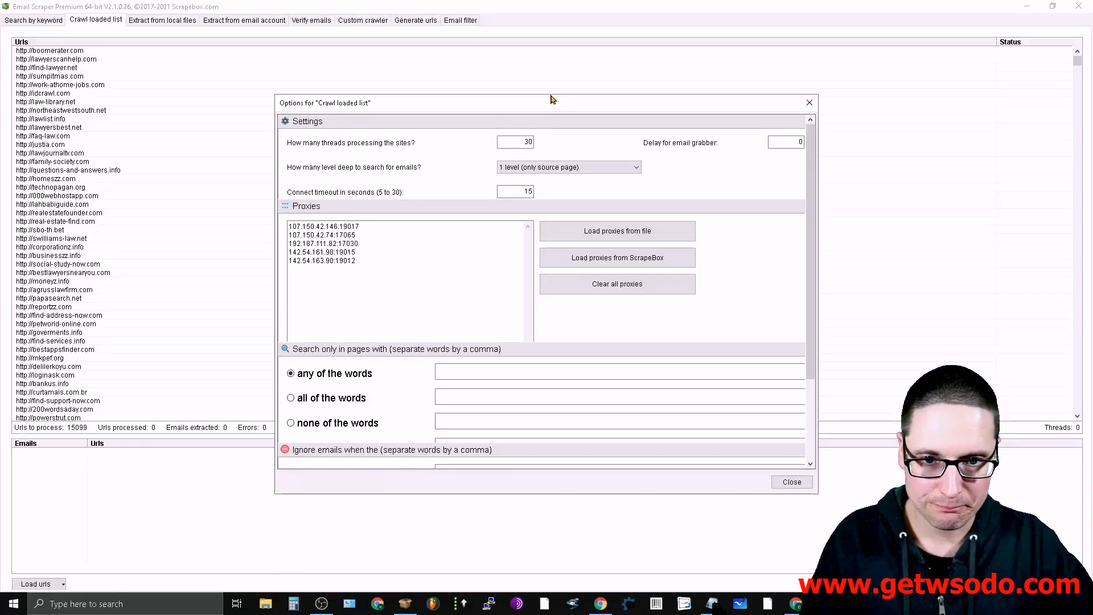
{"action": "left_click_drag", "start_coordinate": [709, 105], "coordinate": [685, 84]}
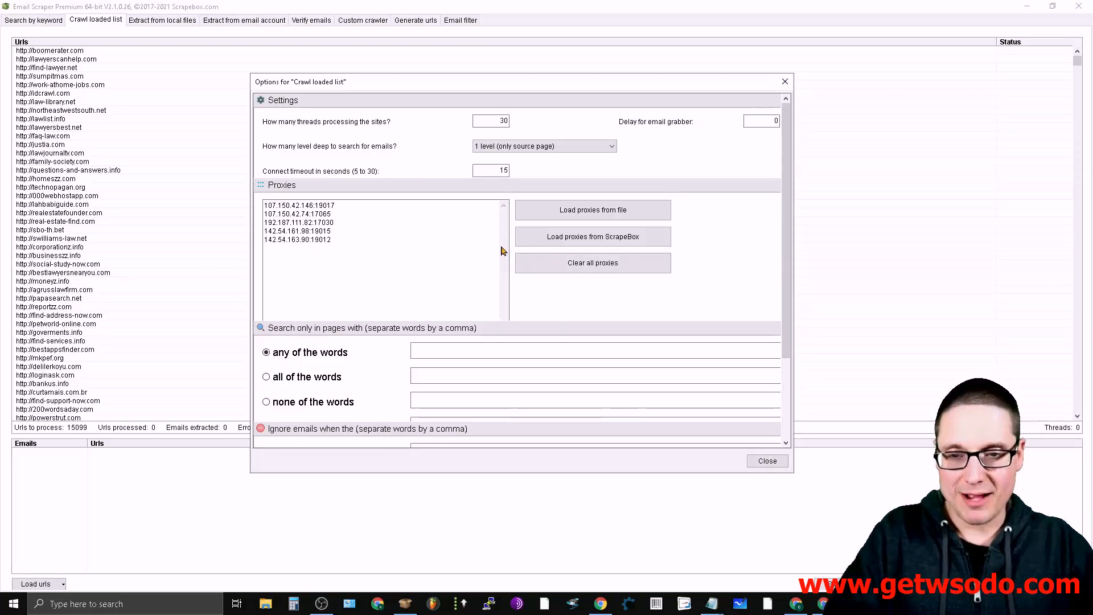
{"action": "double_click", "coordinate": [501, 120]}
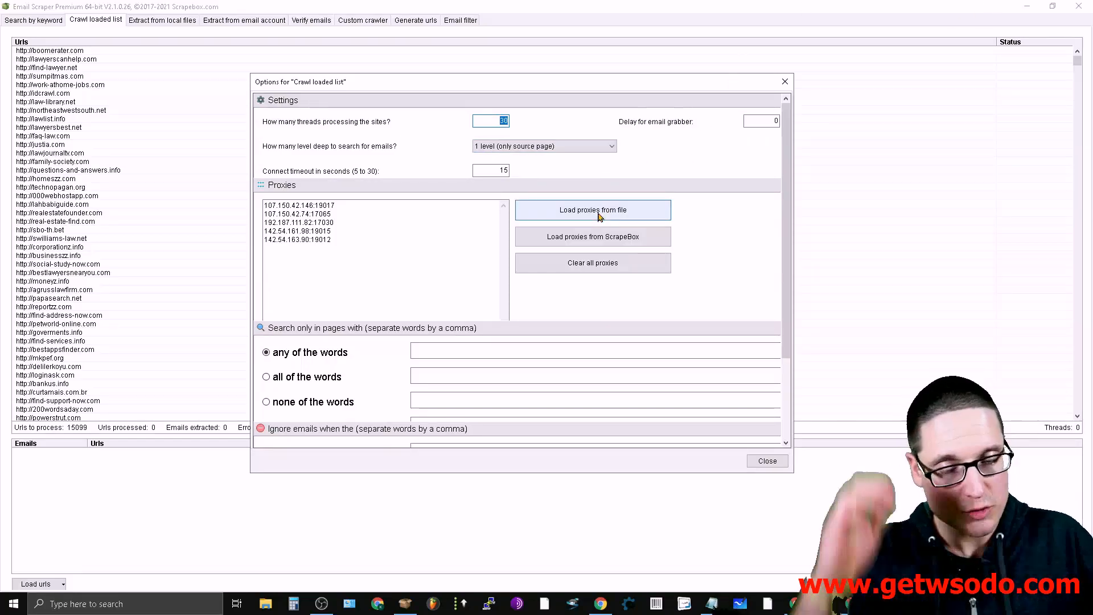
{"action": "left_click", "coordinate": [610, 146]}
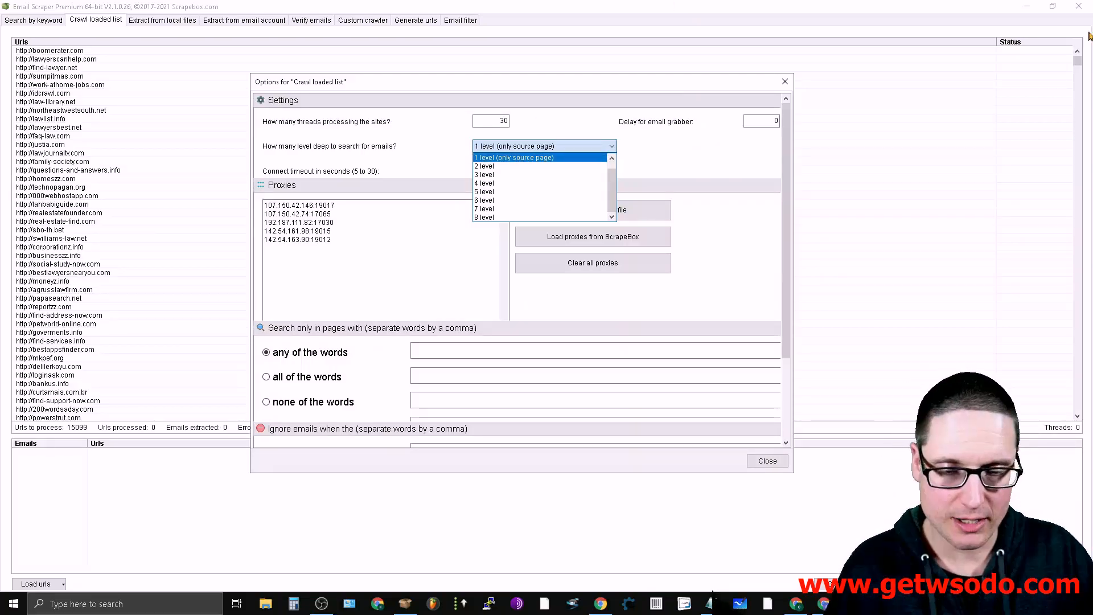
{"action": "left_click", "coordinate": [540, 158]}
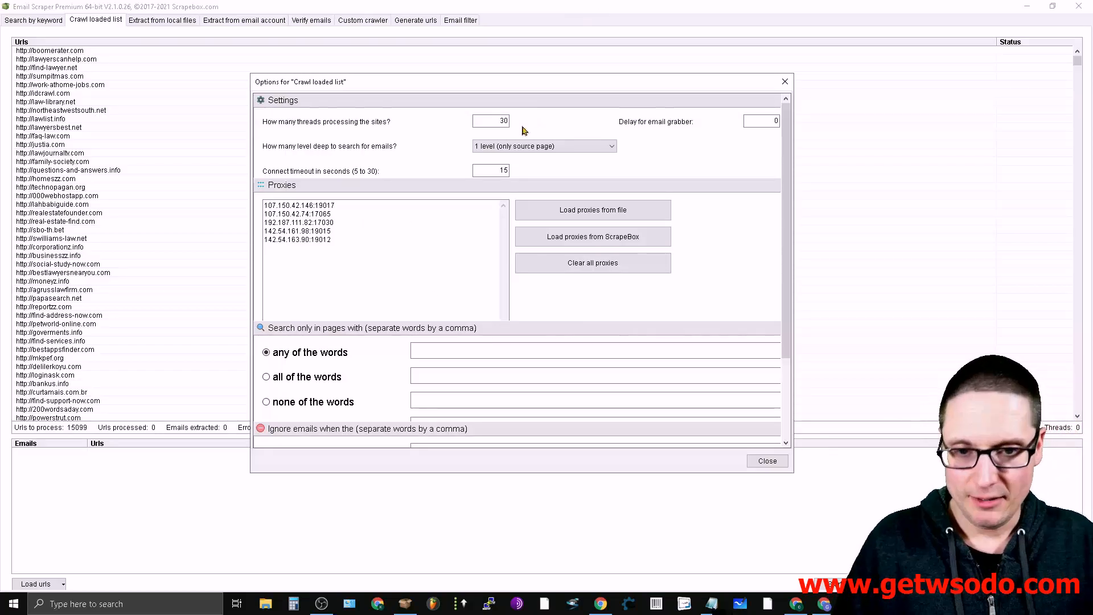
Step: Try a connect timeout of 30 seconds and restore it to 15 seconds
{"action": "double_click", "coordinate": [494, 170]}
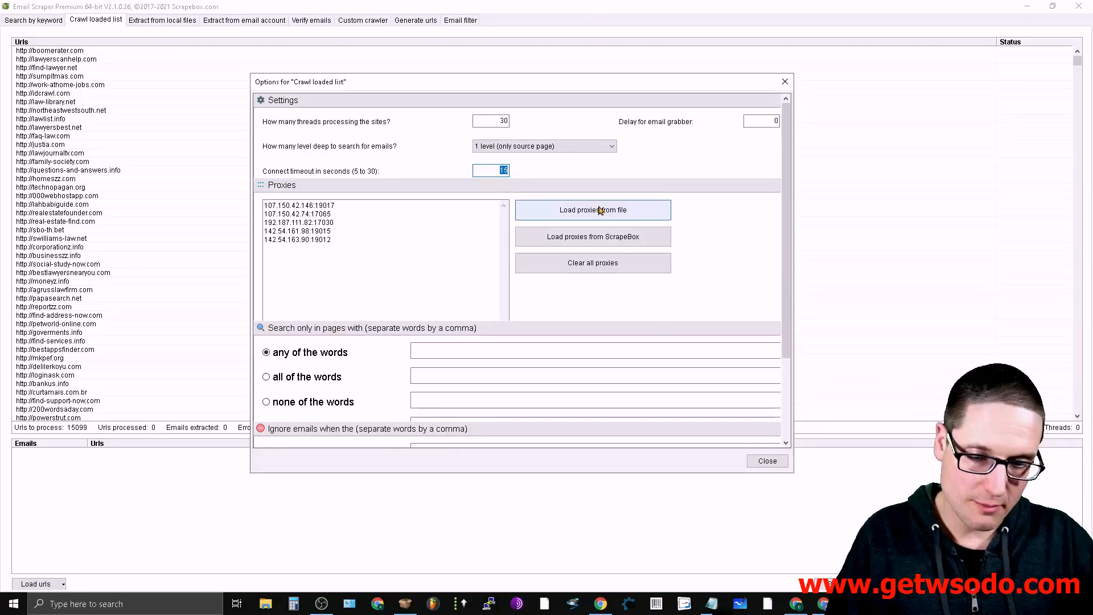
{"action": "type", "text": "30"}
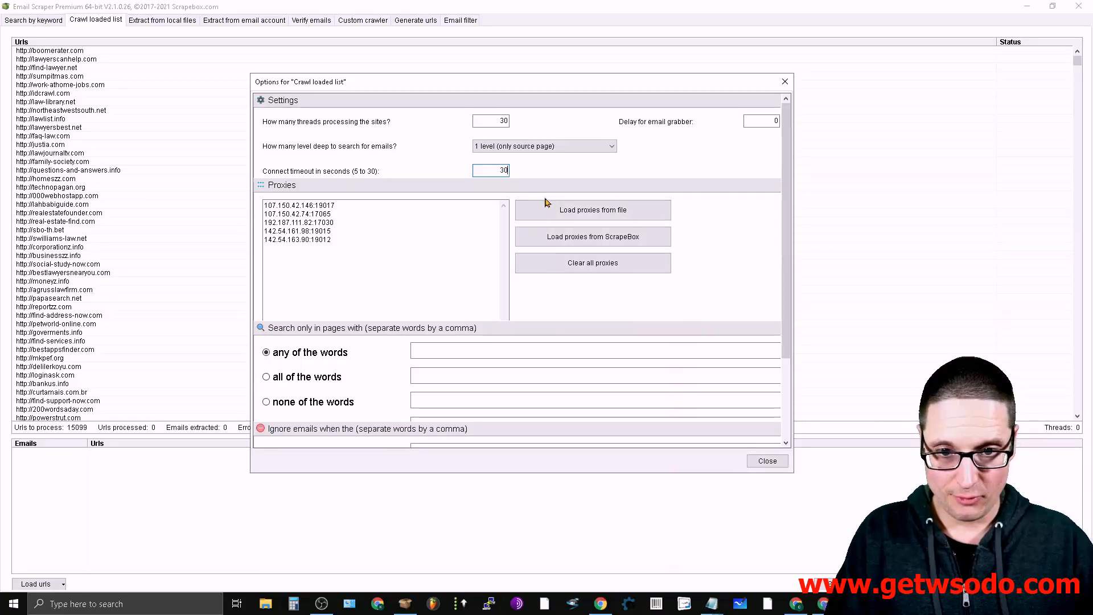
{"action": "key", "text": "BackSpace"}
{"action": "key", "text": "BackSpace"}
{"action": "type", "text": "15"}
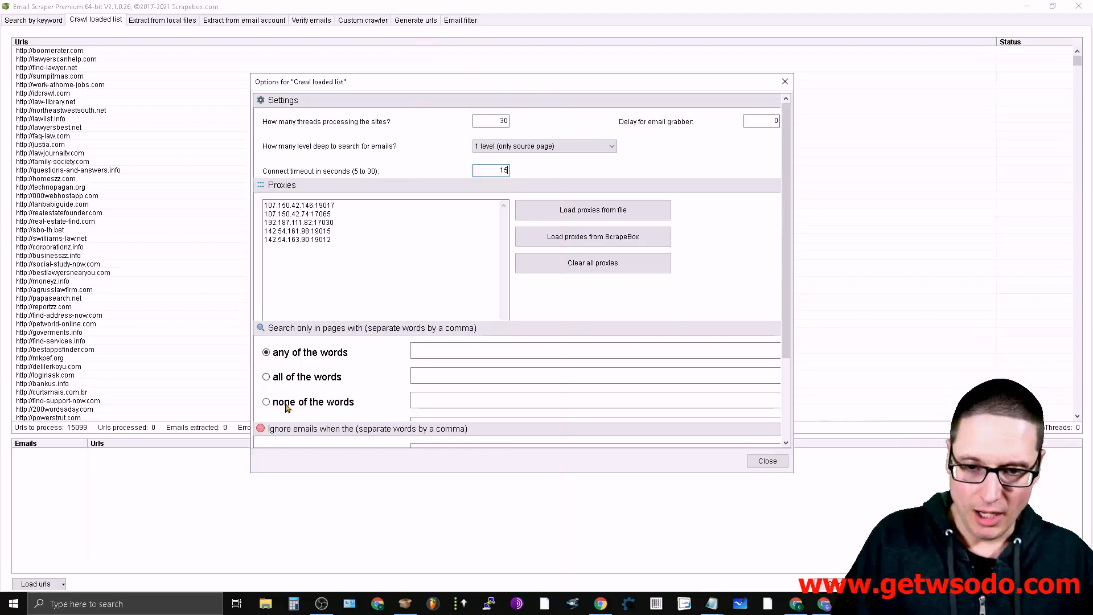
Step: Examine the proxy list and the page-word and email filter settings, and close the crawl options
{"action": "left_click_drag", "start_coordinate": [376, 253], "coordinate": [231, 207]}
{"action": "left_click_drag", "start_coordinate": [280, 250], "coordinate": [244, 193]}
{"action": "left_click", "coordinate": [281, 249]}
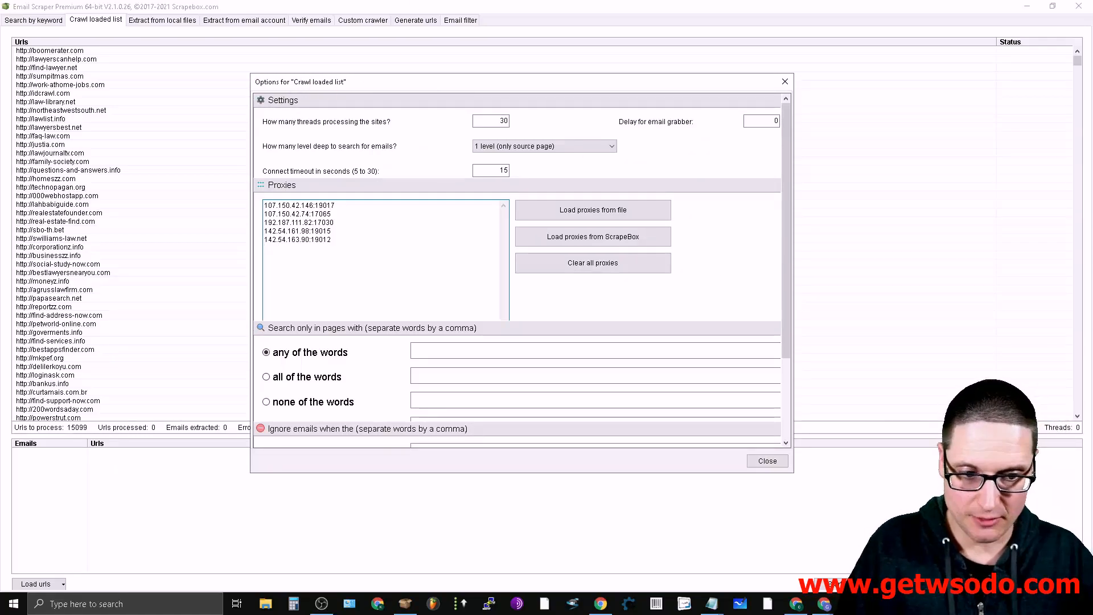
{"action": "left_click_drag", "start_coordinate": [333, 241], "coordinate": [247, 186]}
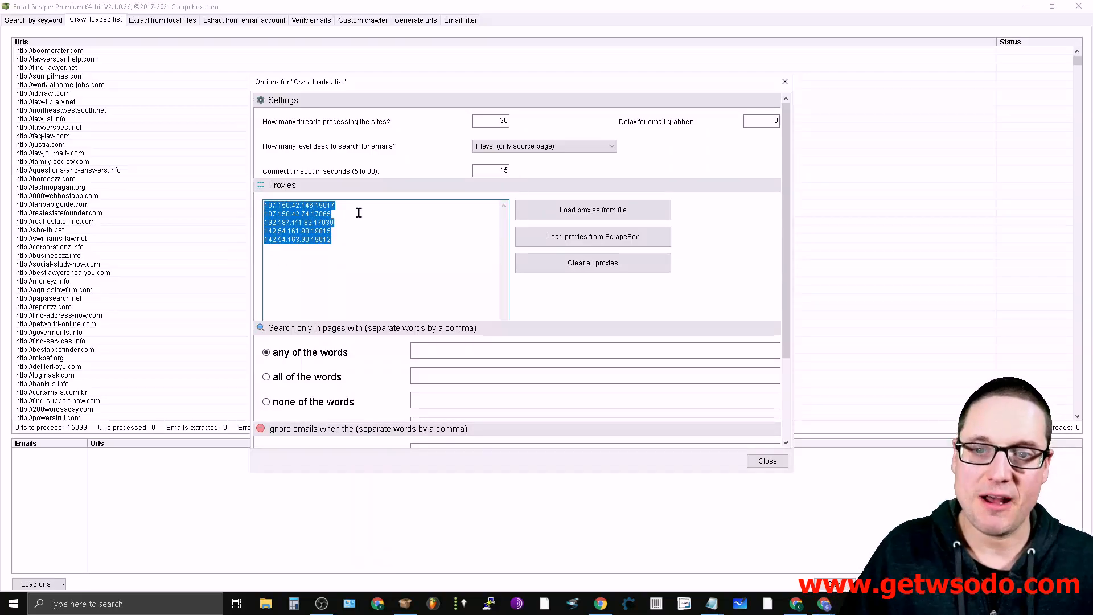
{"action": "left_click", "coordinate": [363, 263]}
{"action": "left_click_drag", "start_coordinate": [371, 248], "coordinate": [241, 182]}
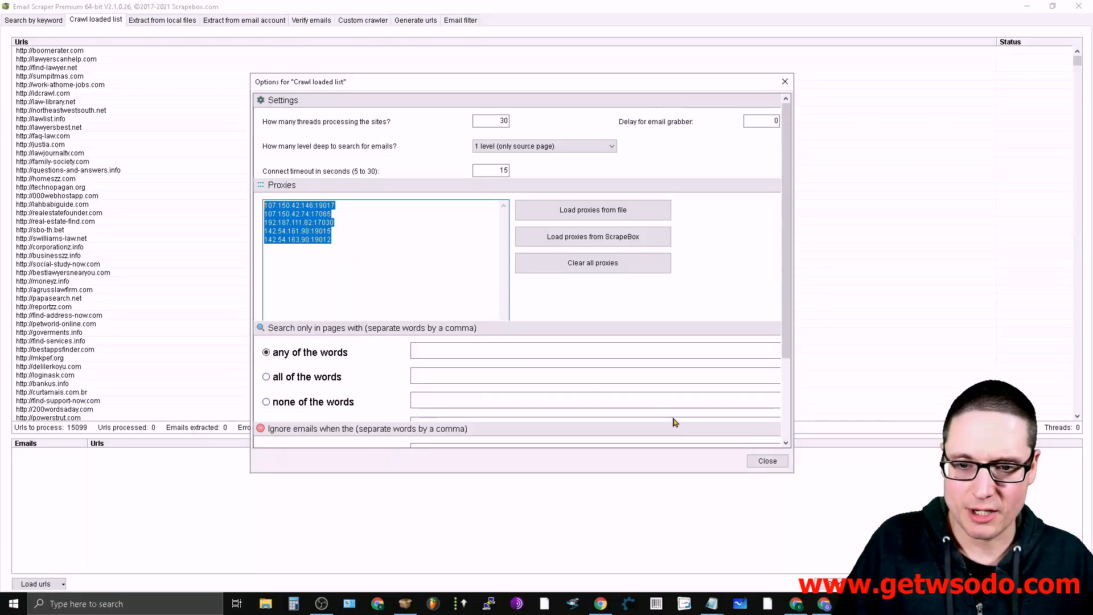
{"action": "left_click_drag", "start_coordinate": [785, 345], "coordinate": [740, 427]}
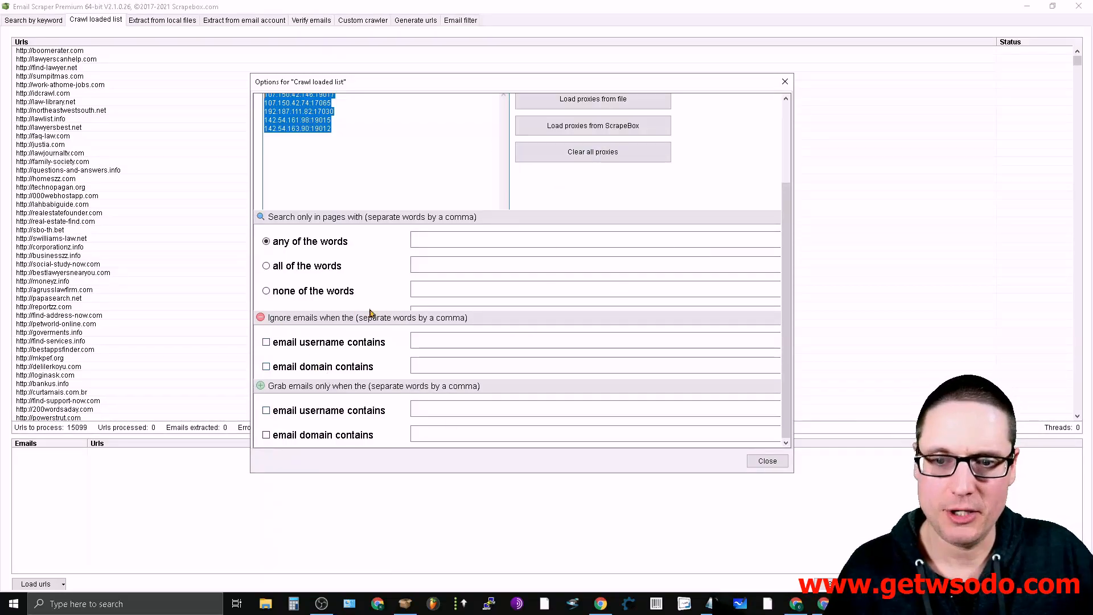
{"action": "left_click", "coordinate": [767, 461]}
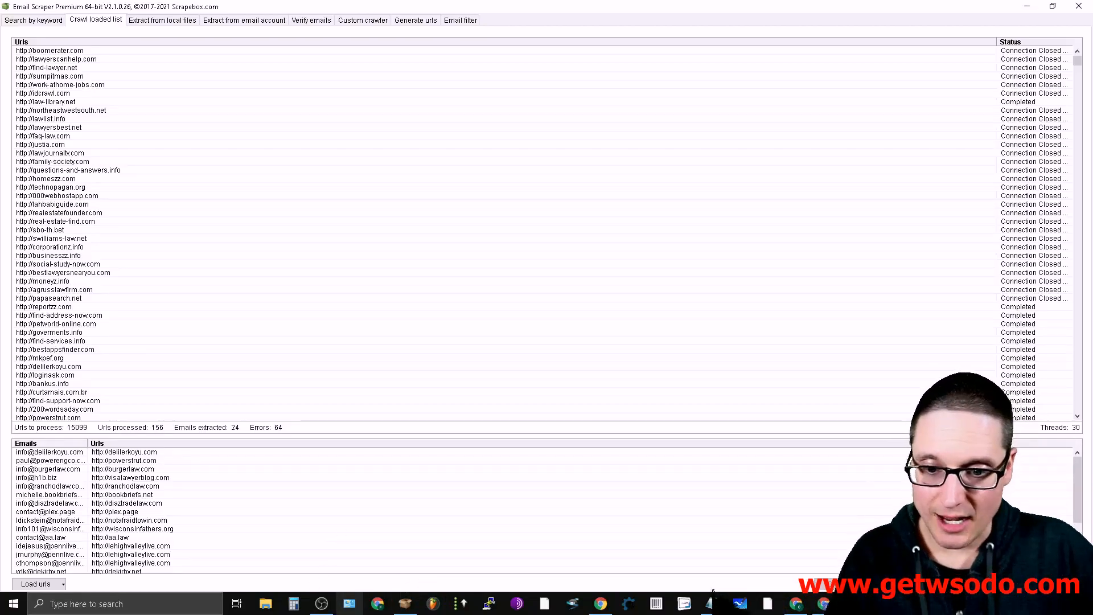
Step: Switch to Control Panel, open the list of apps allowed through Windows Defender Firewall, and unlock it for changes
{"action": "left_click", "coordinate": [349, 606]}
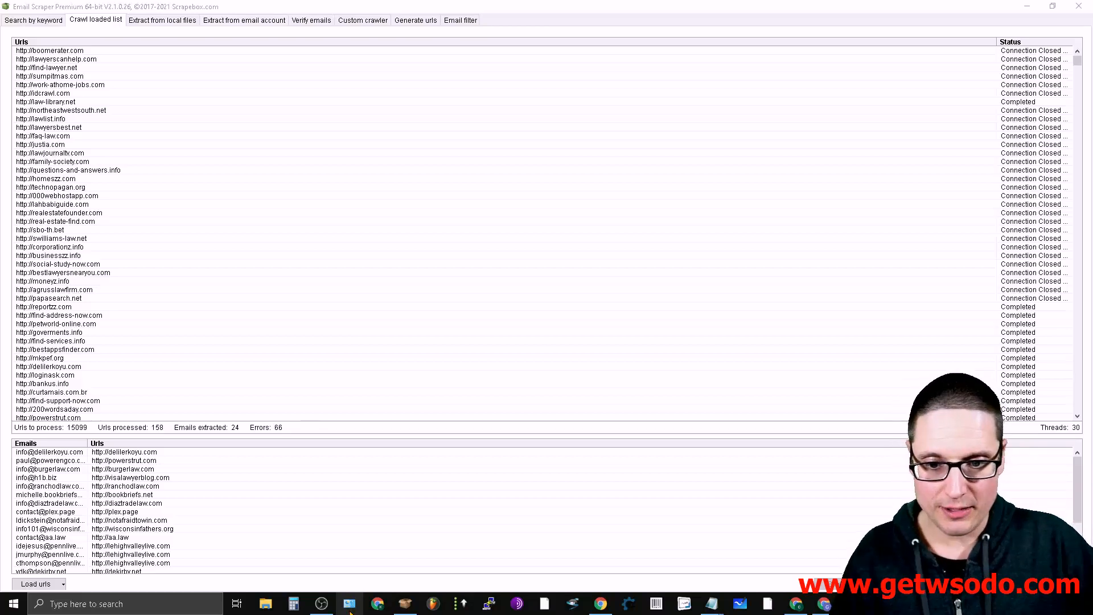
{"action": "left_click", "coordinate": [212, 173]}
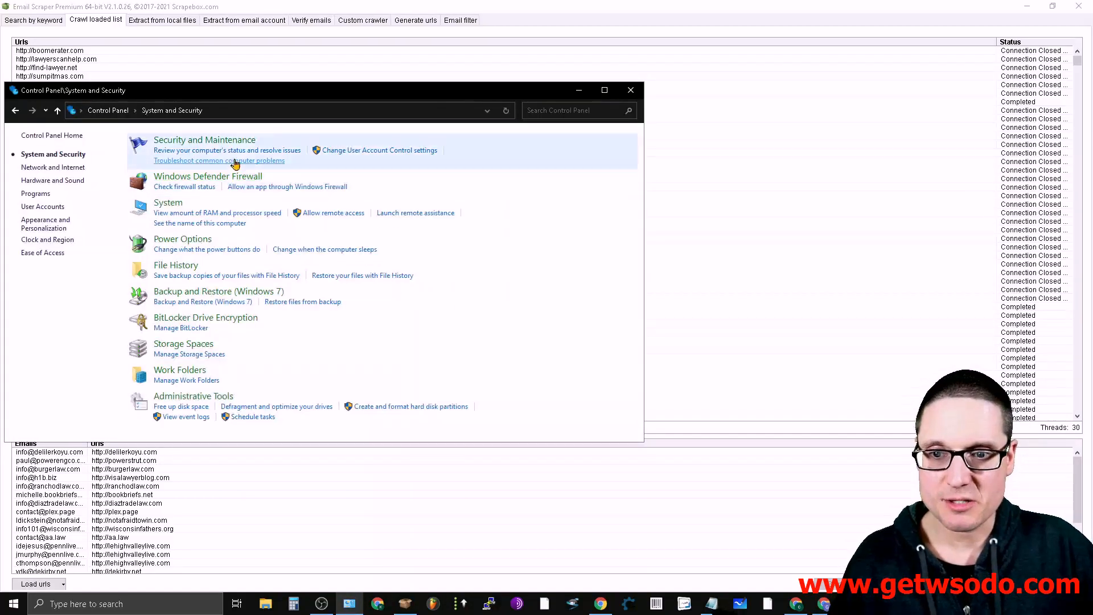
{"action": "left_click", "coordinate": [194, 184]}
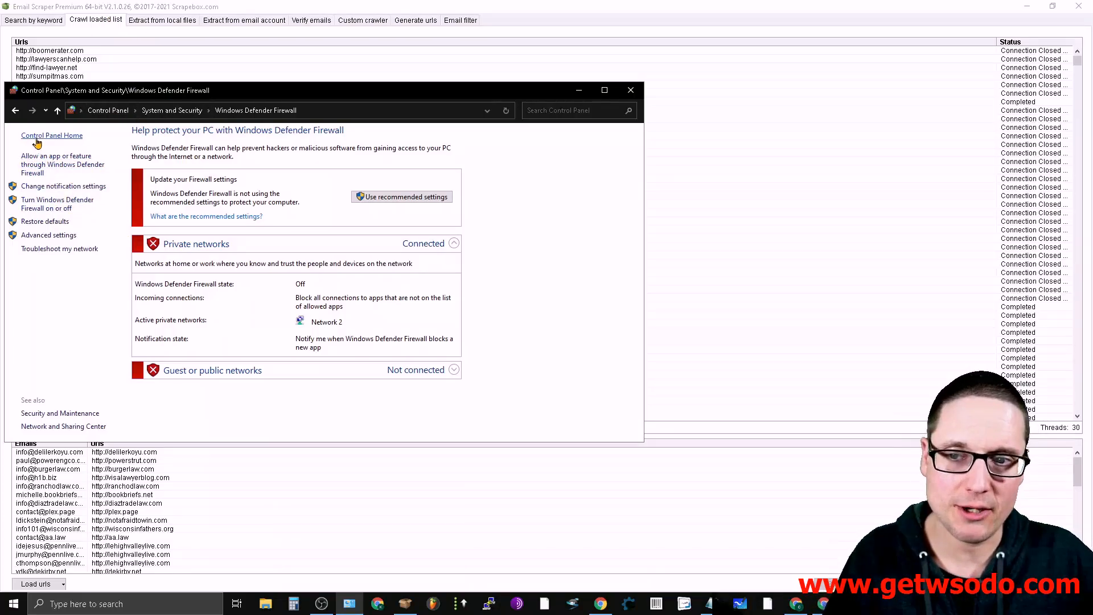
{"action": "left_click", "coordinate": [41, 170]}
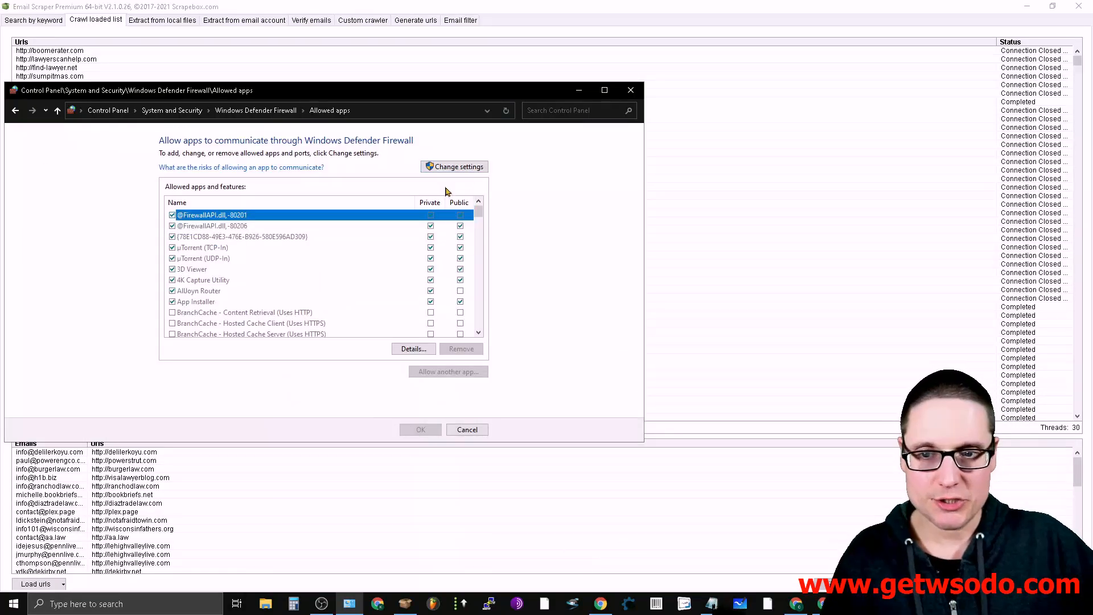
{"action": "left_click", "coordinate": [455, 168]}
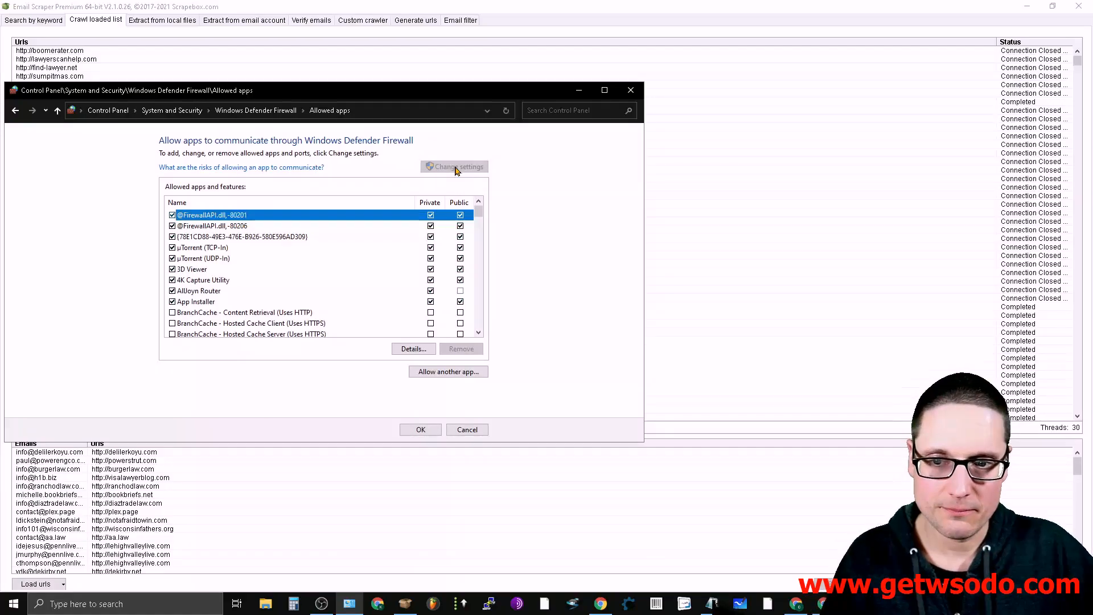
Step: Try to add scrapebox.exe from the ScrapeBox folder as an allowed firewall app, and close the firewall settings
{"action": "left_click", "coordinate": [445, 371]}
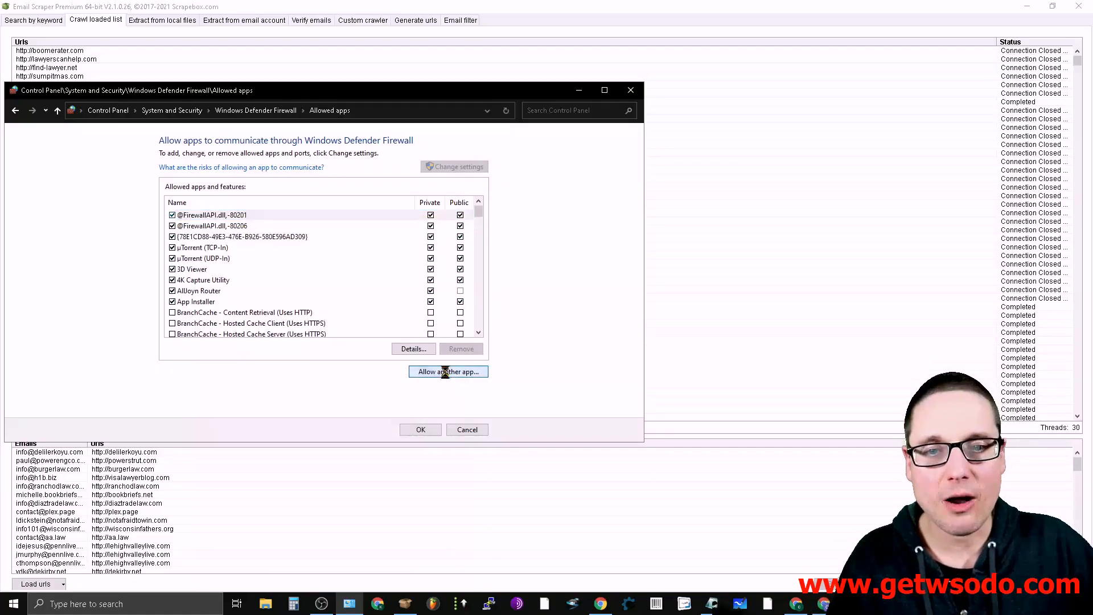
{"action": "left_click", "coordinate": [414, 326]}
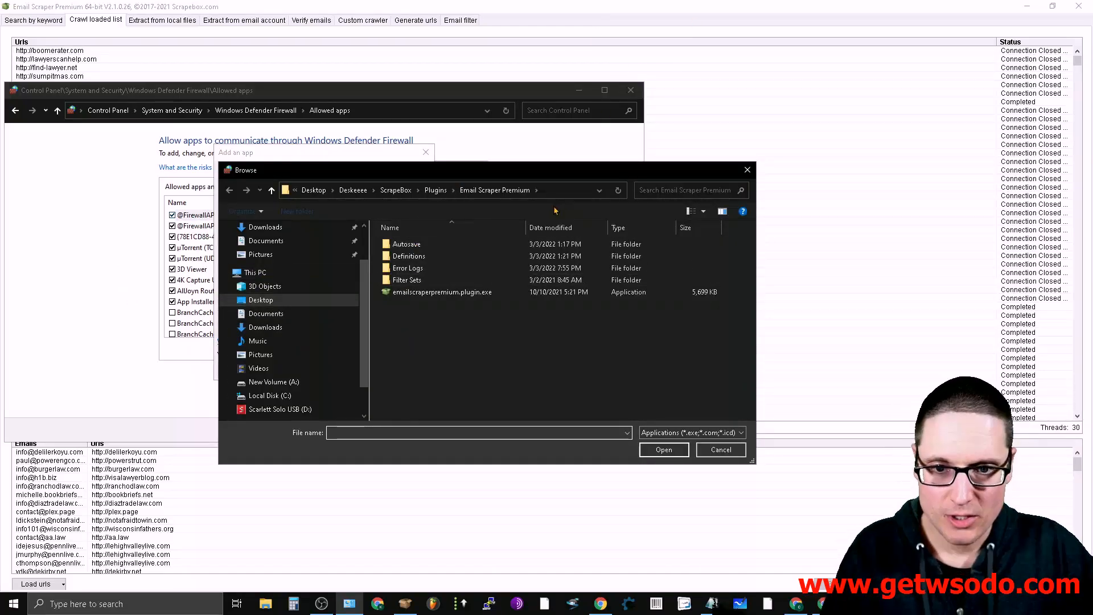
{"action": "left_click", "coordinate": [395, 190]}
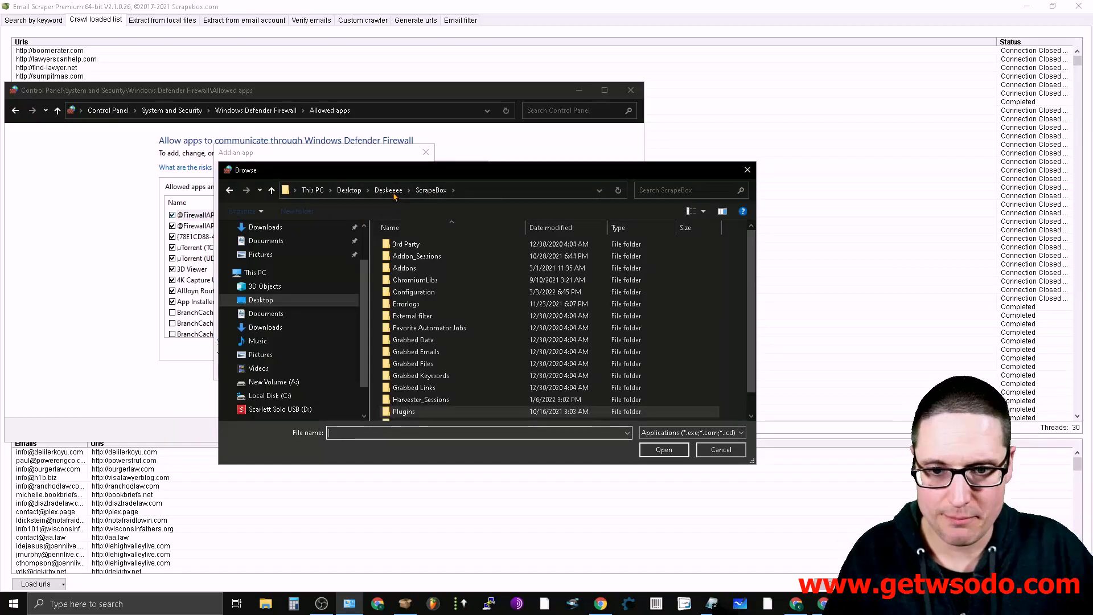
{"action": "scroll", "coordinate": [750, 256], "scroll_direction": "down", "scroll_amount": 1}
{"action": "left_click", "coordinate": [411, 414]}
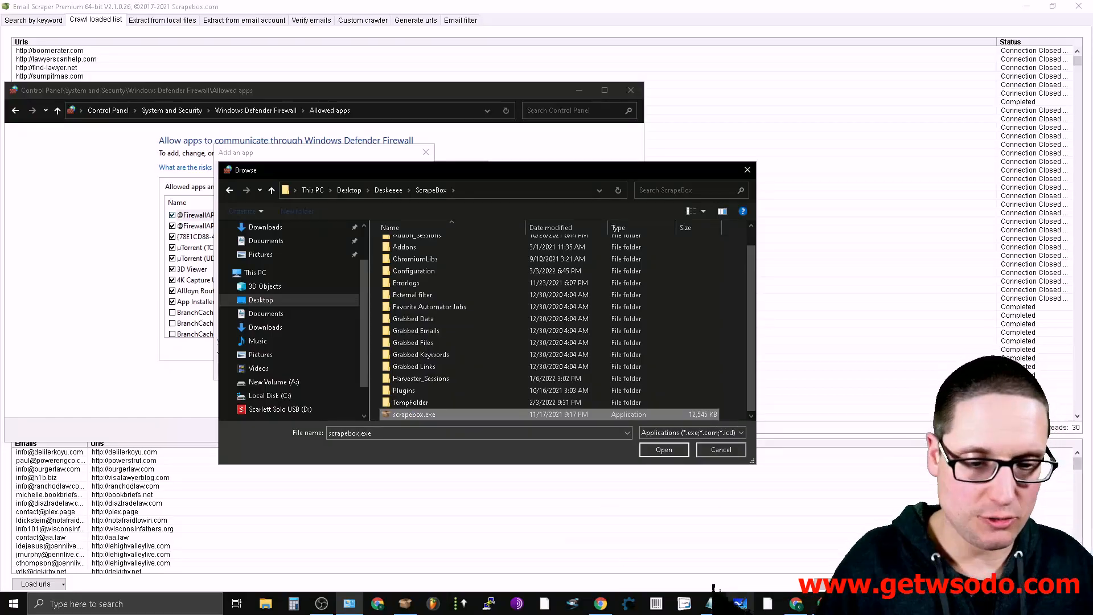
{"action": "left_click", "coordinate": [660, 453]}
{"action": "left_click", "coordinate": [364, 370]}
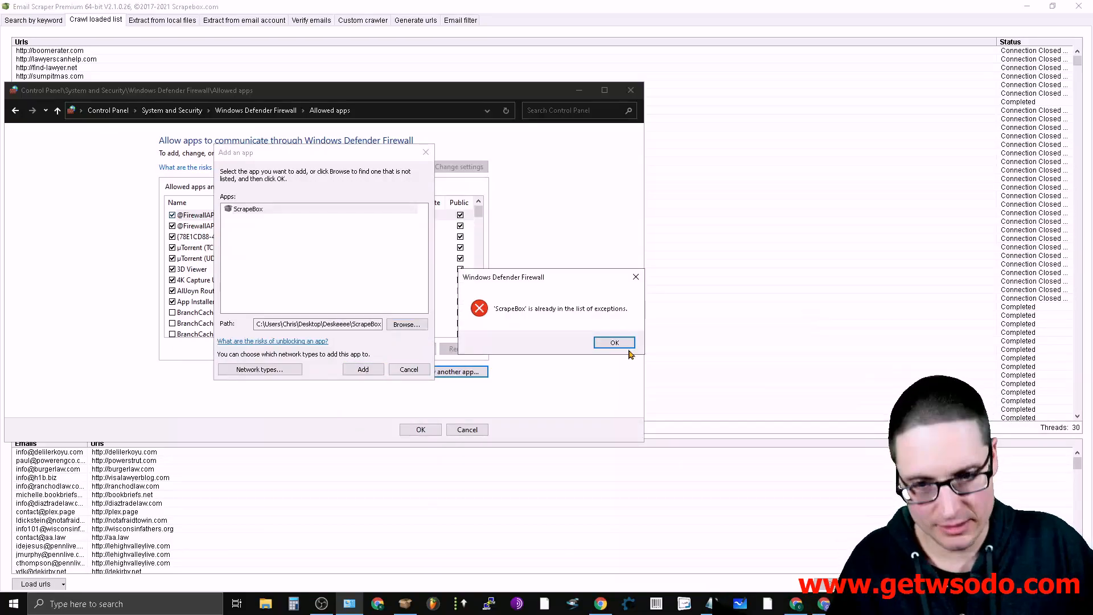
{"action": "left_click", "coordinate": [614, 343]}
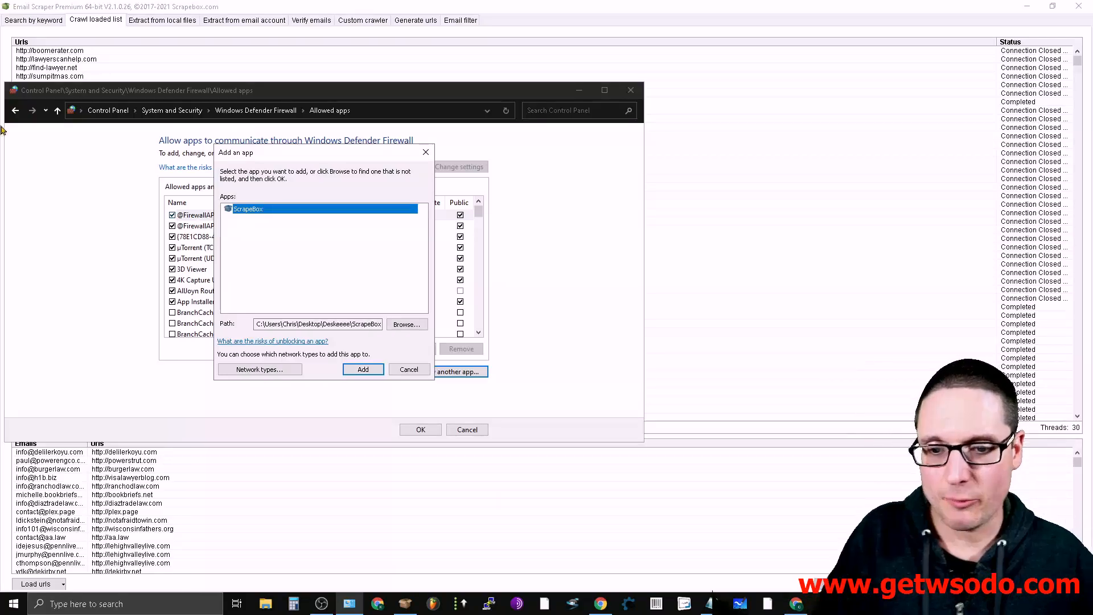
{"action": "left_click", "coordinate": [409, 369]}
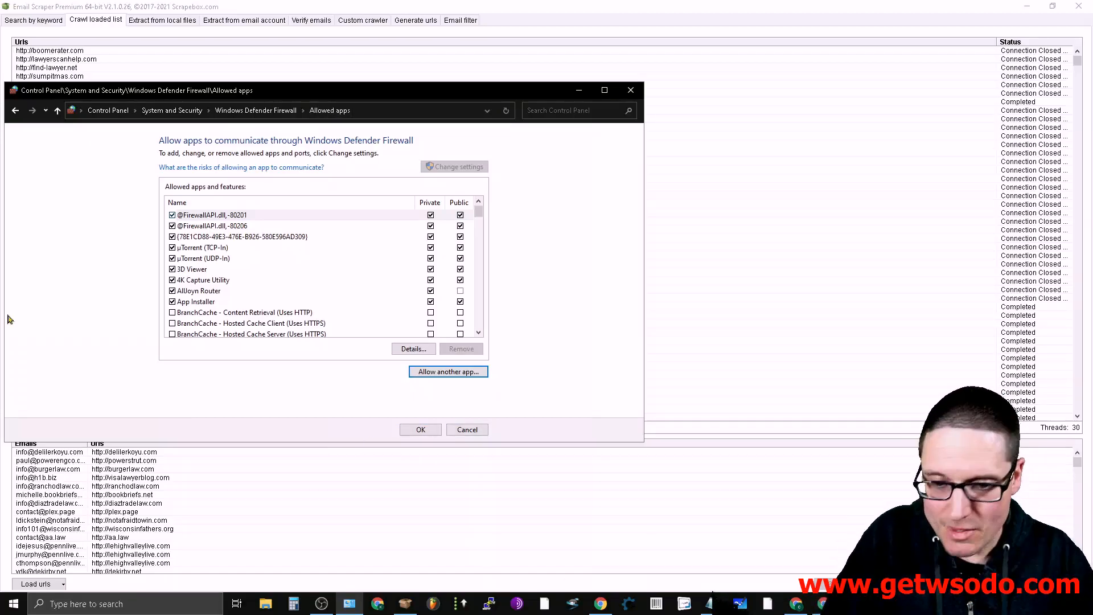
{"action": "left_click", "coordinate": [422, 429]}
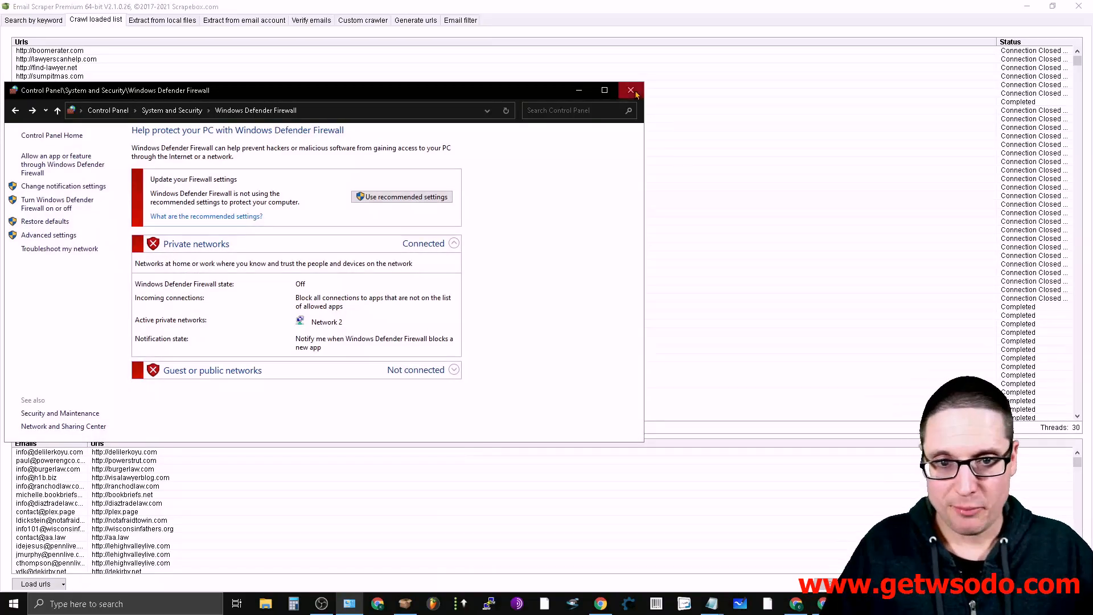
{"action": "left_click", "coordinate": [630, 91]}
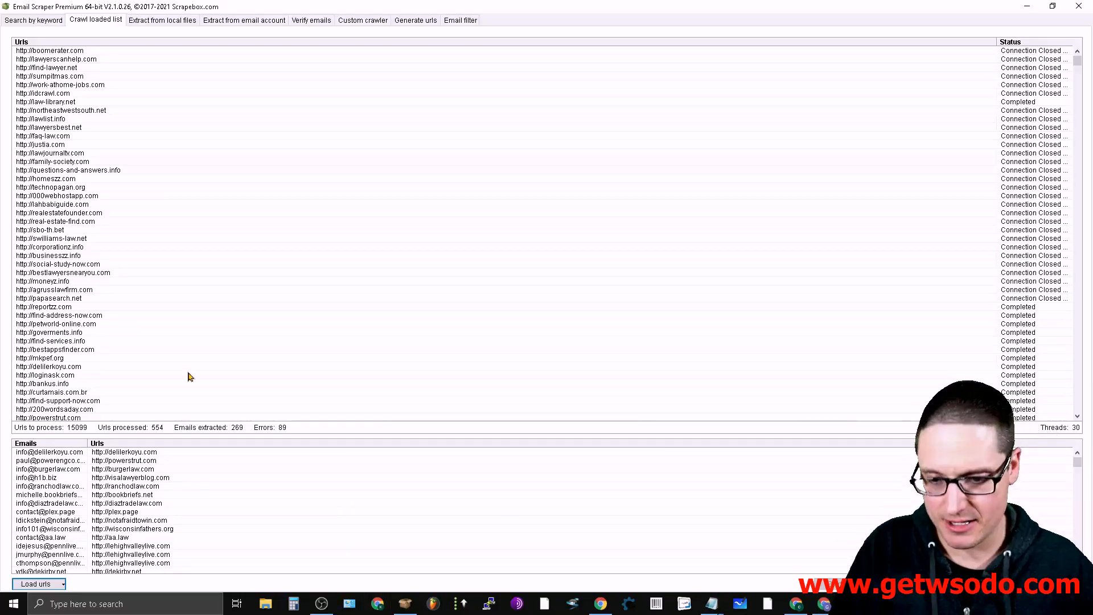
{"action": "left_click", "coordinate": [265, 604]}
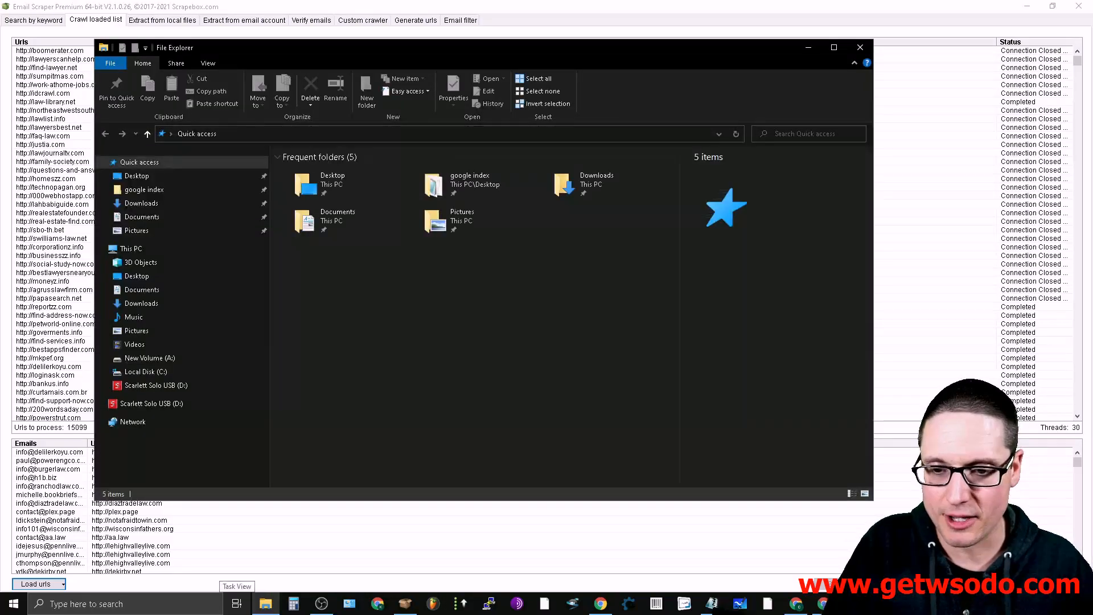
{"action": "left_click", "coordinate": [860, 47]}
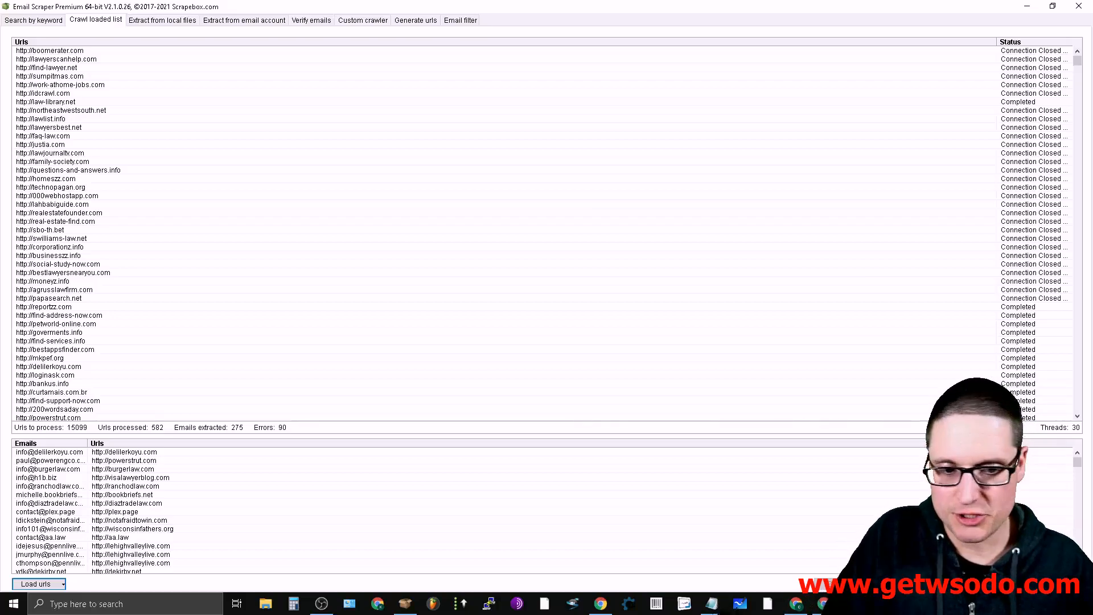